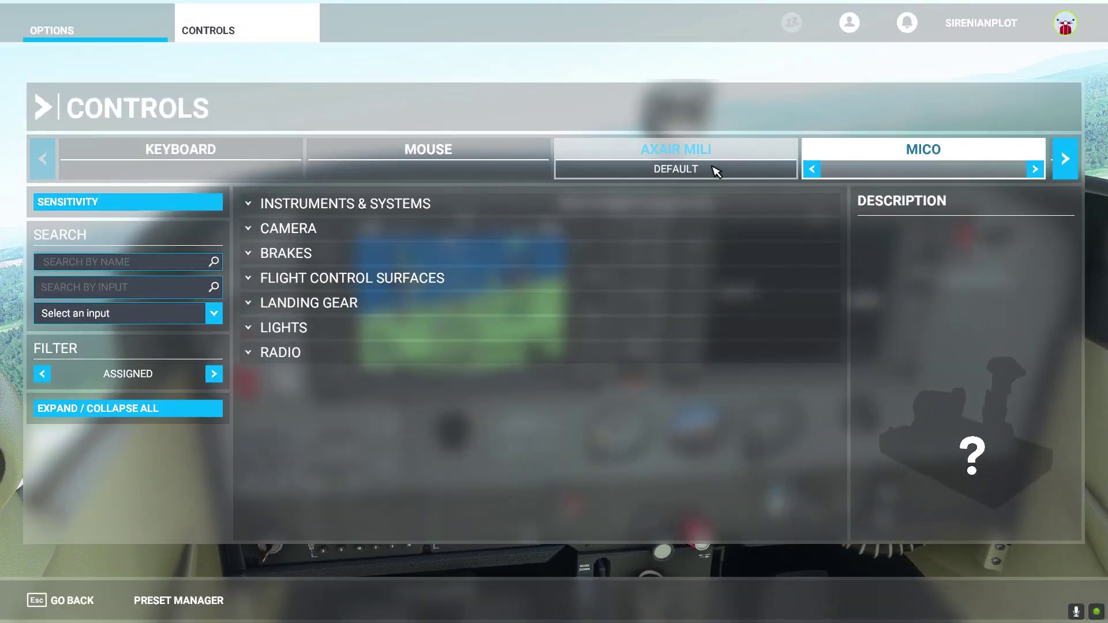
Set the MICO device preset to MICO CESSNA 172.
left_click(716, 170)
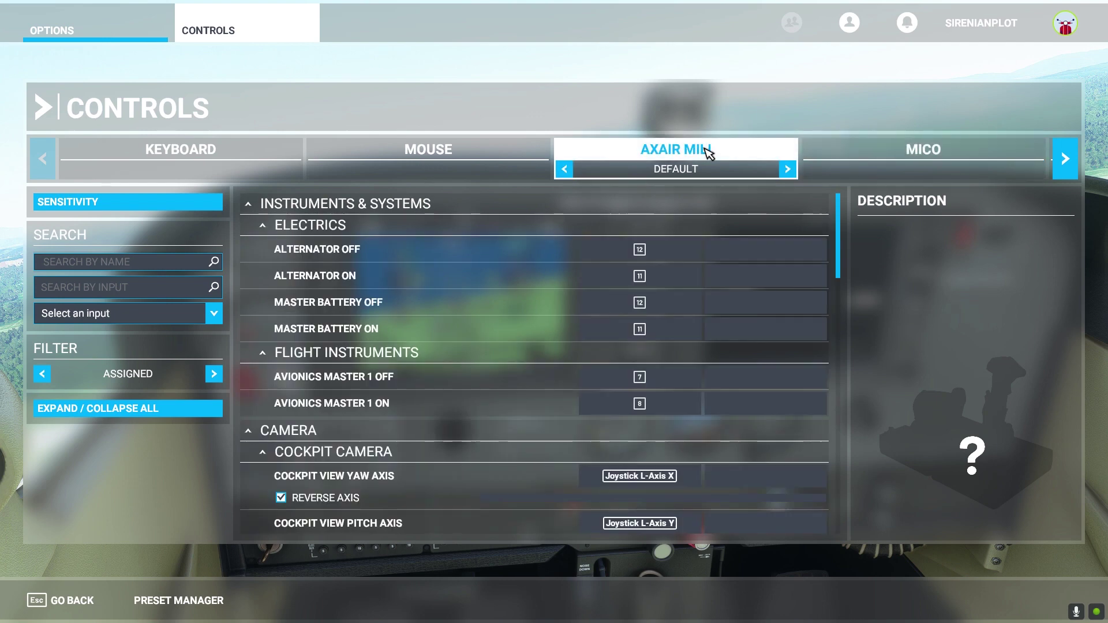
left_click(831, 149)
left_click(1037, 171)
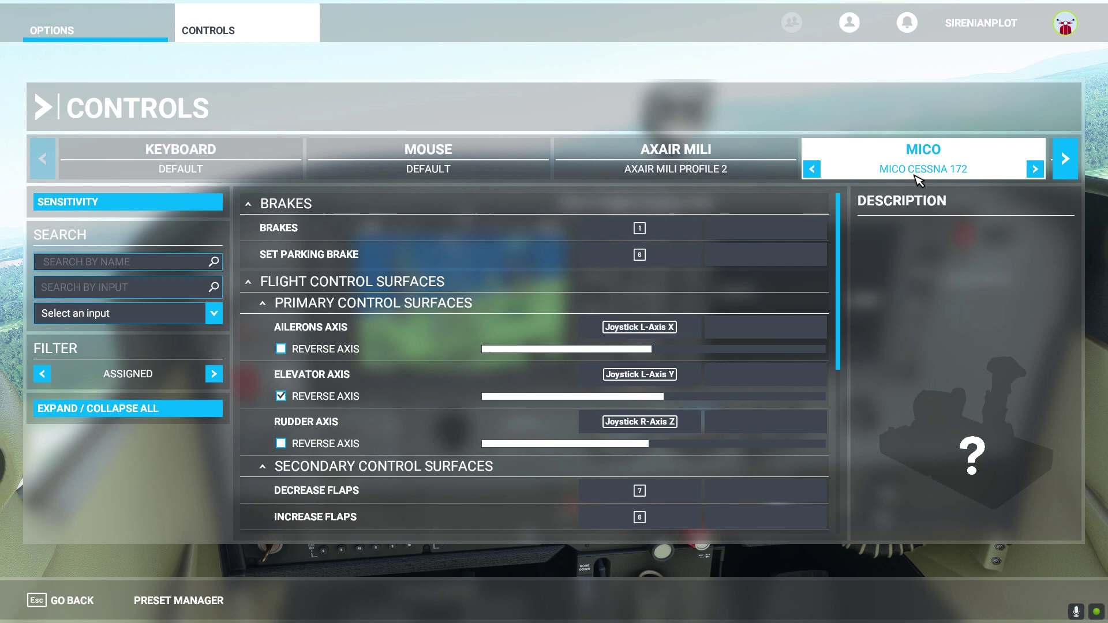
Create a new, empty AXAIR MILI PROFILE 3 in the Preset Manager.
left_click(725, 166)
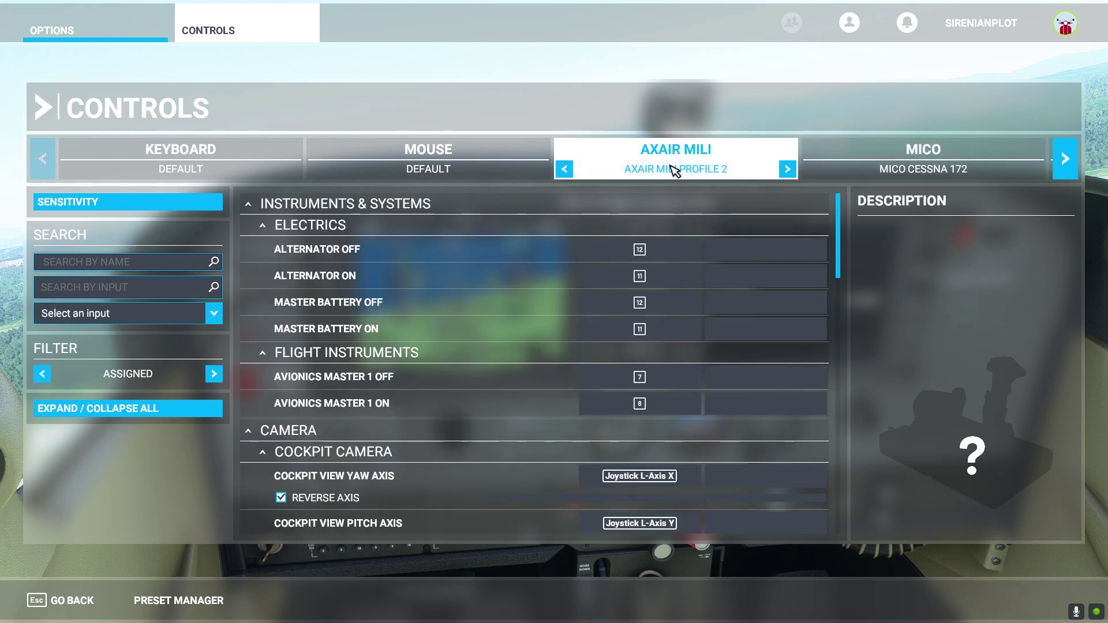
left_click(167, 606)
left_click(429, 504)
left_click(459, 384)
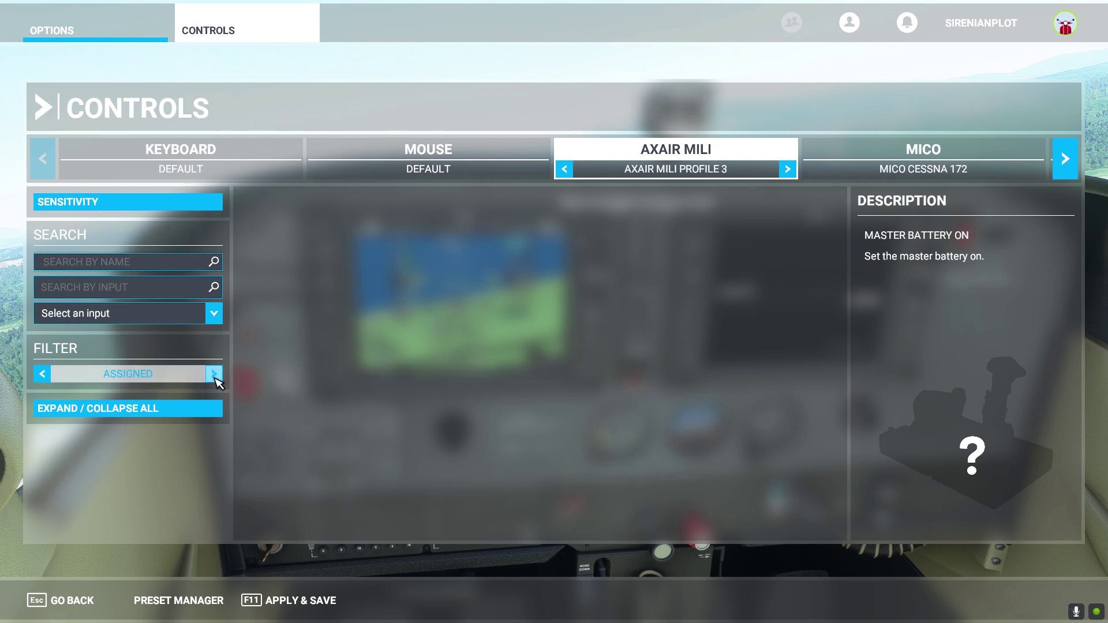
Search all controls for 'mast' and bind Master Battery Off to button 12 and On to button 11.
left_click(214, 374)
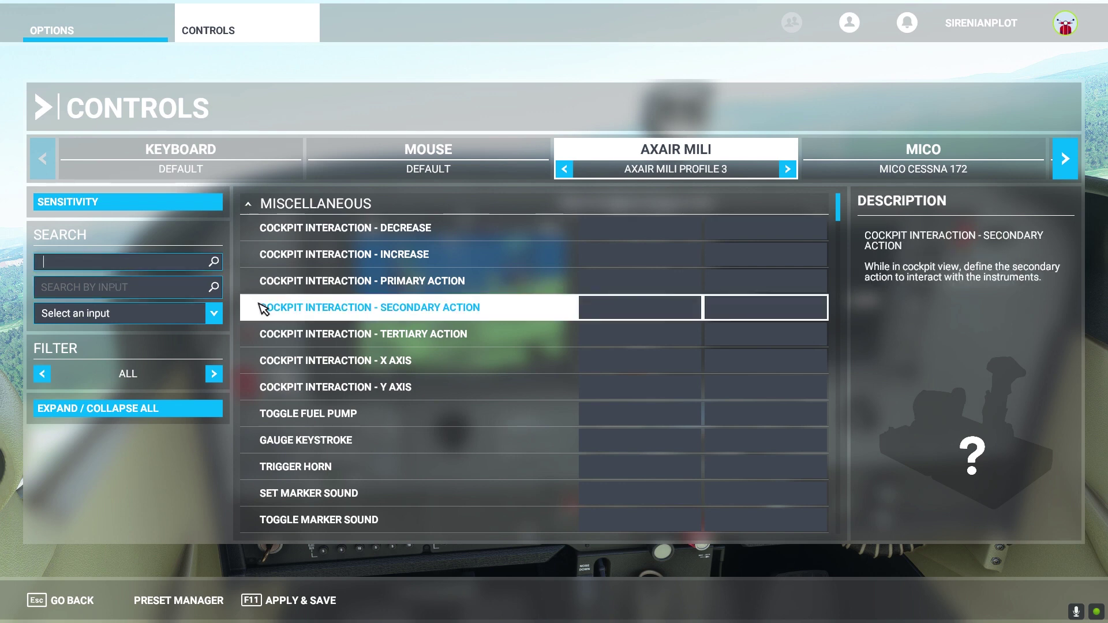
left_click(119, 263)
type("master")
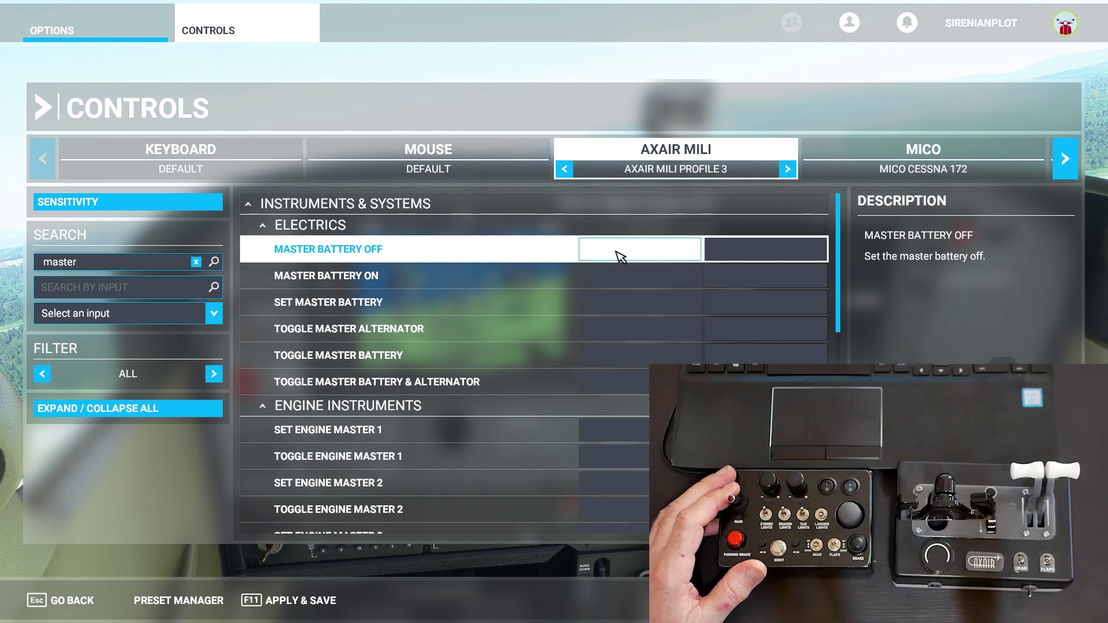
left_click(620, 256)
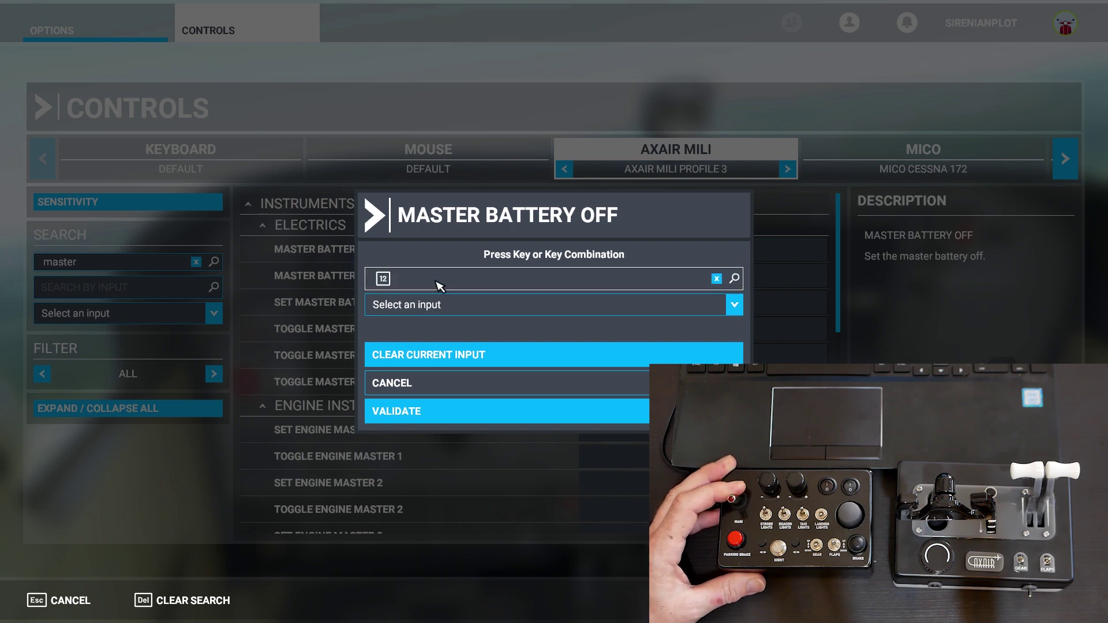
left_click(446, 416)
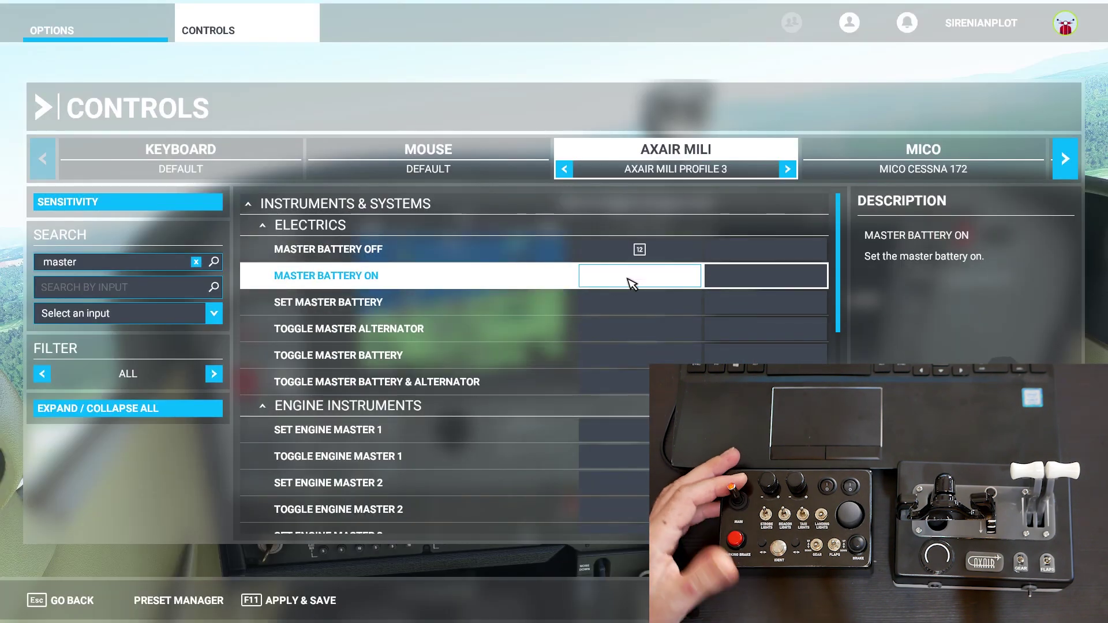
left_click(633, 283)
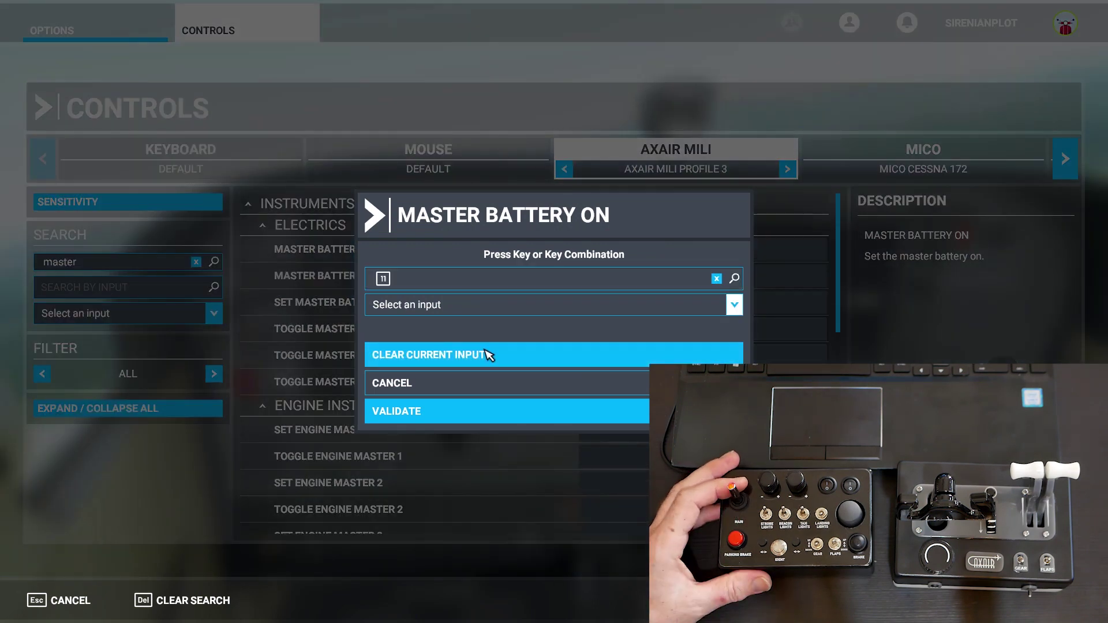
left_click(453, 413)
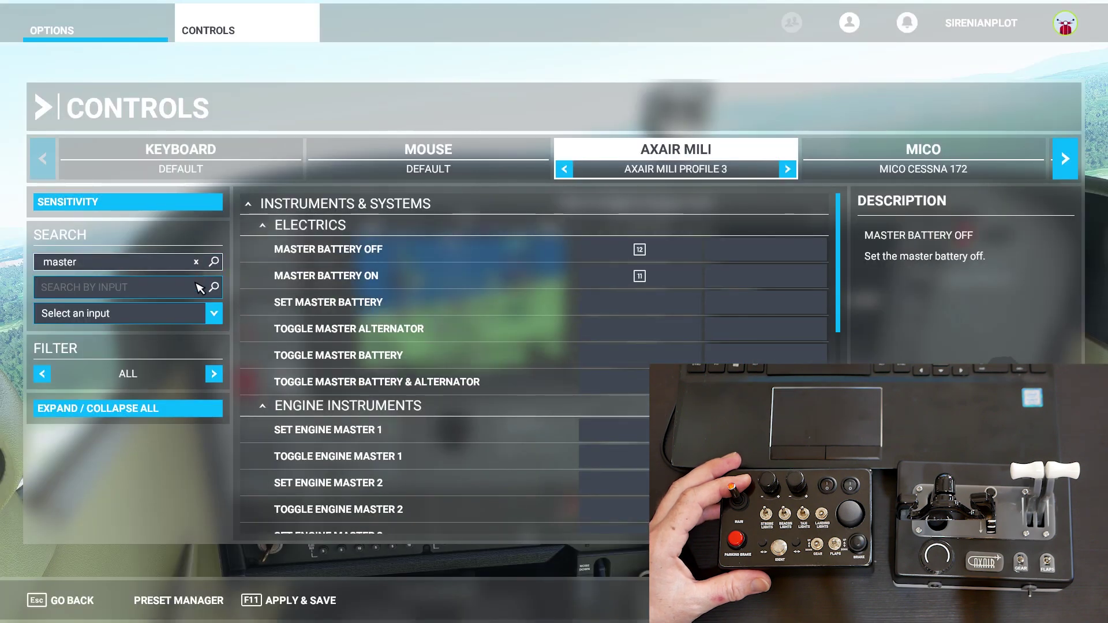
left_click(196, 262)
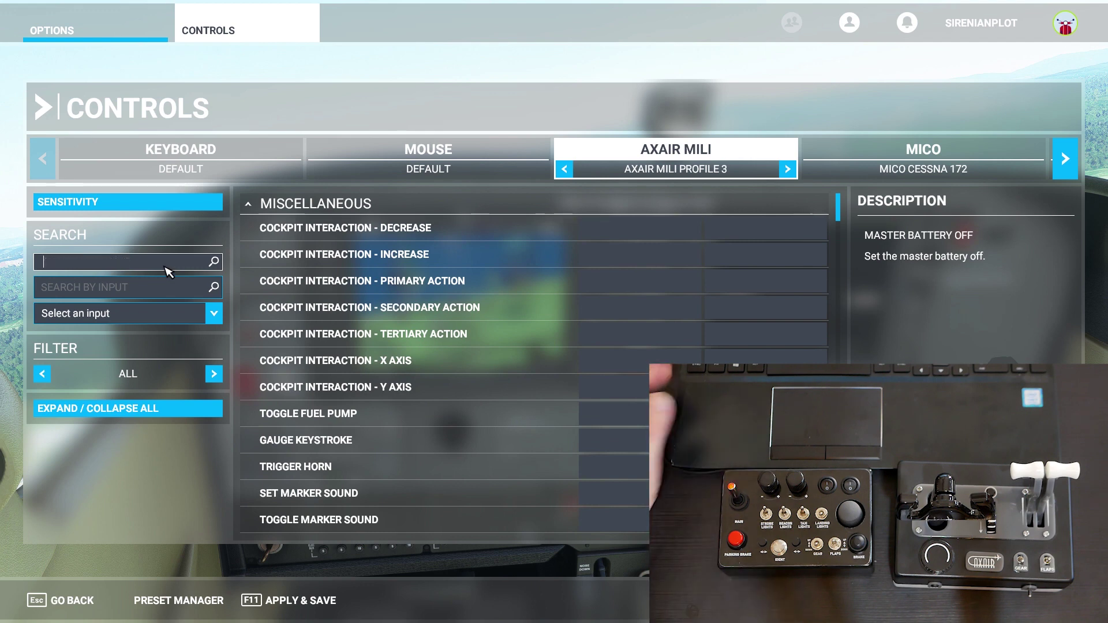
Search 'alter' and bind Alternator Off to button 12 and Alternator On to button 11.
type("alt")
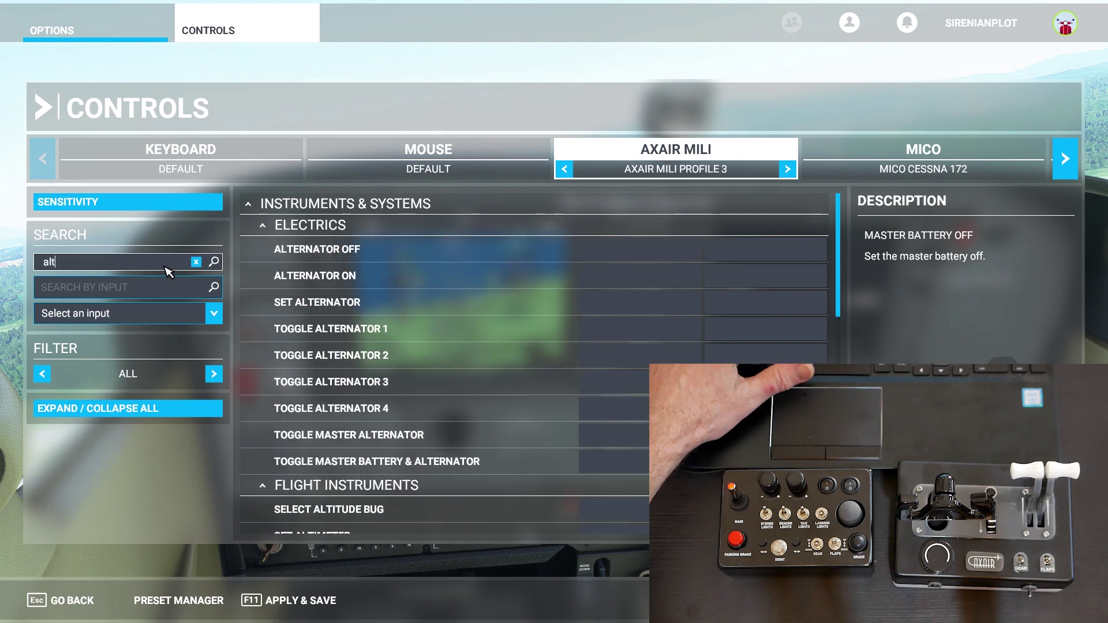
type("er")
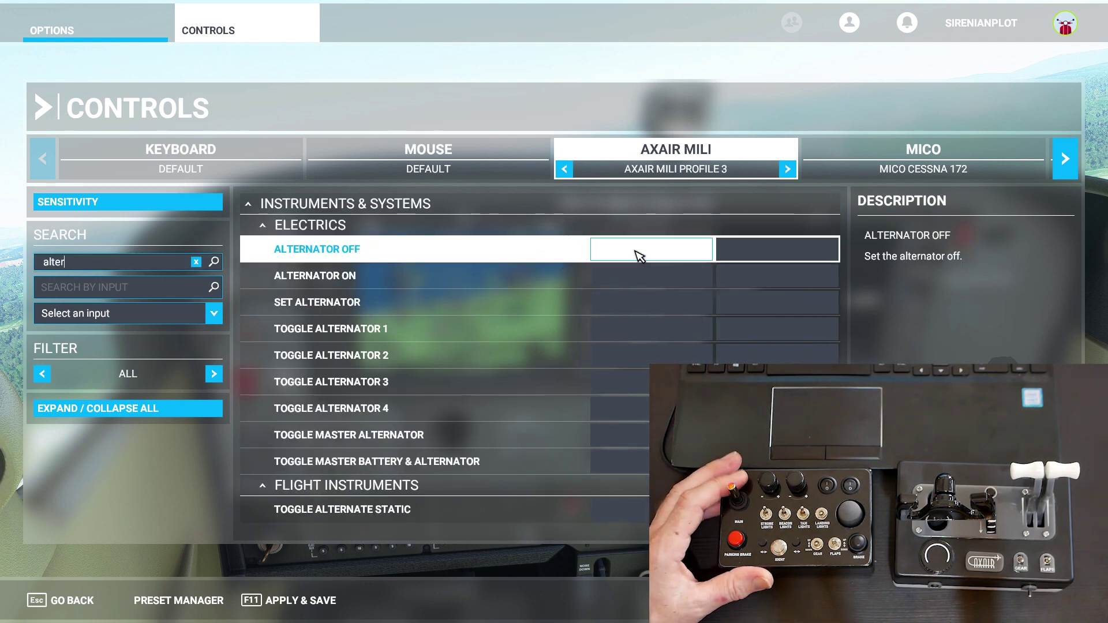
left_click(664, 257)
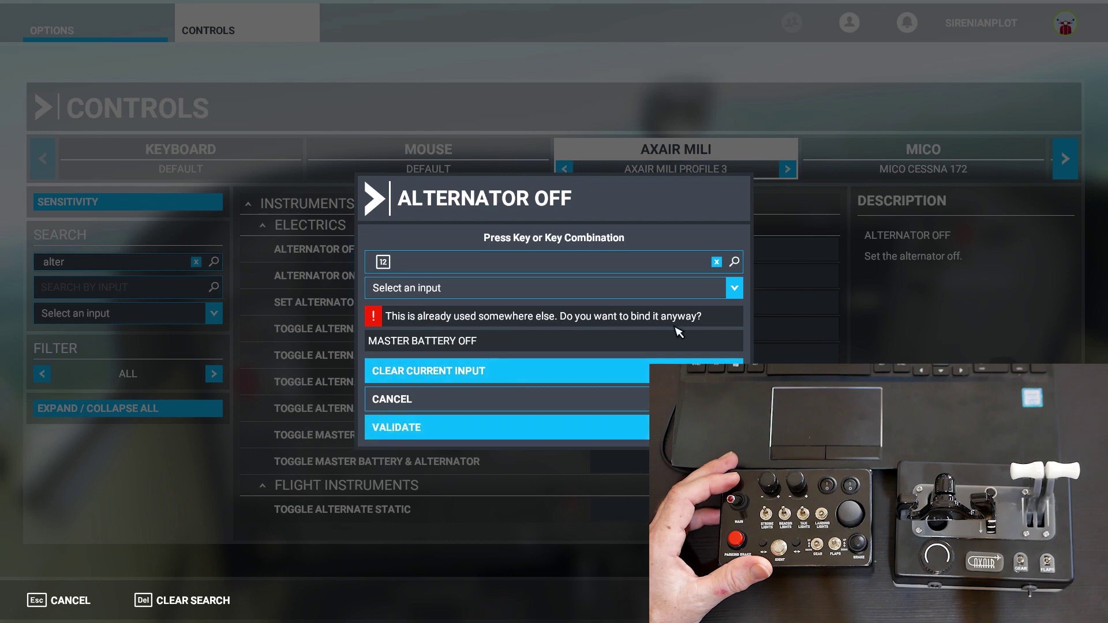
left_click(512, 430)
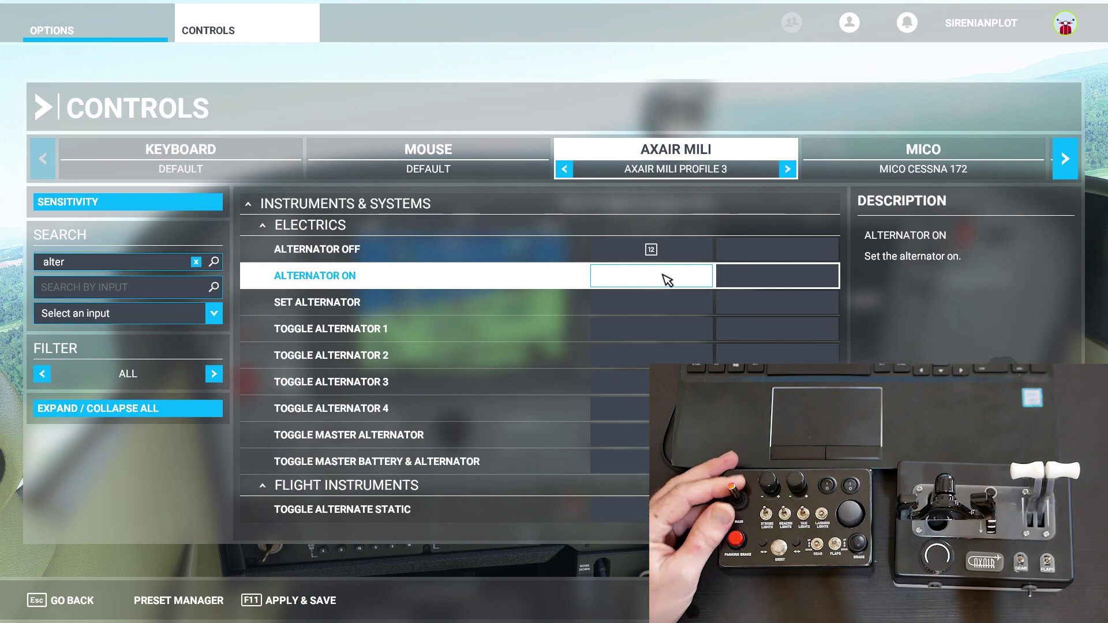
left_click(667, 280)
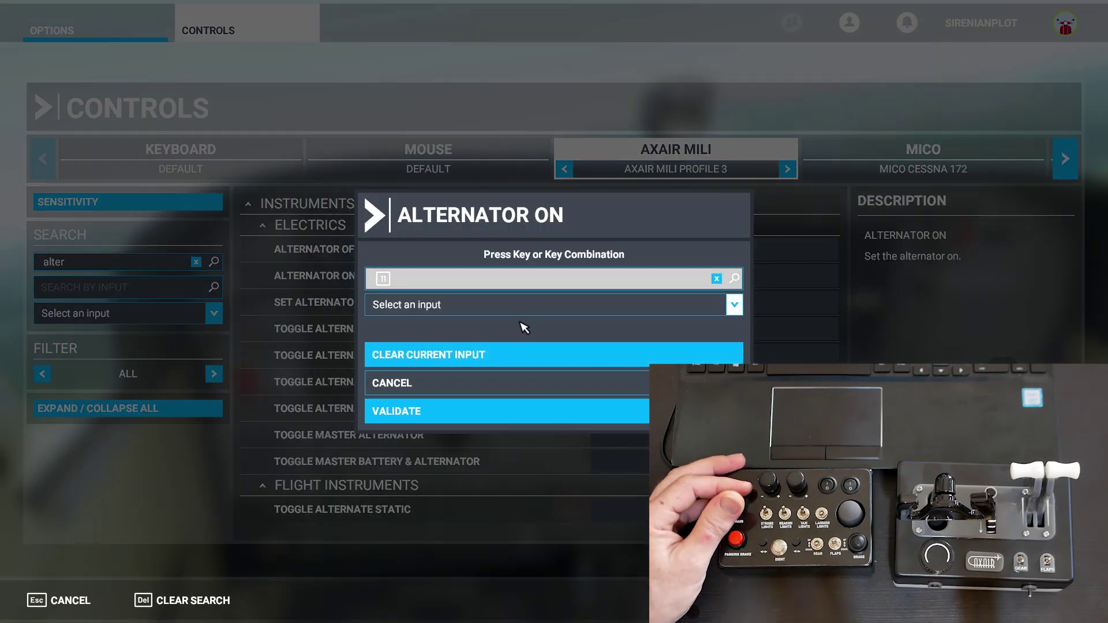
left_click(503, 437)
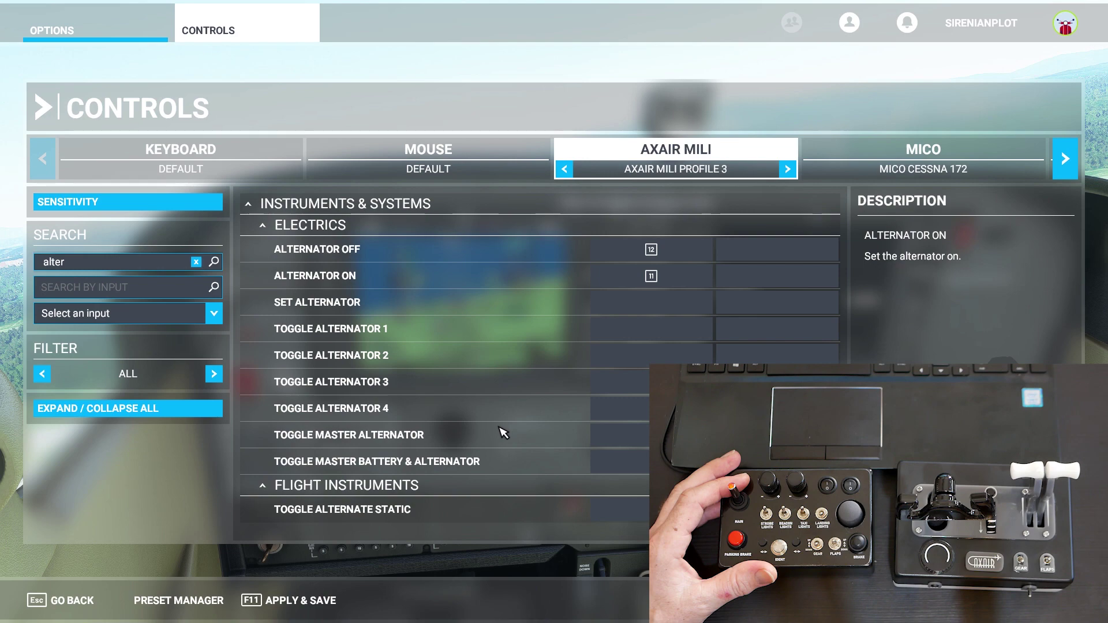
Resume the flight and switch the alternator master on to power the Garmin displays.
left_click(56, 608)
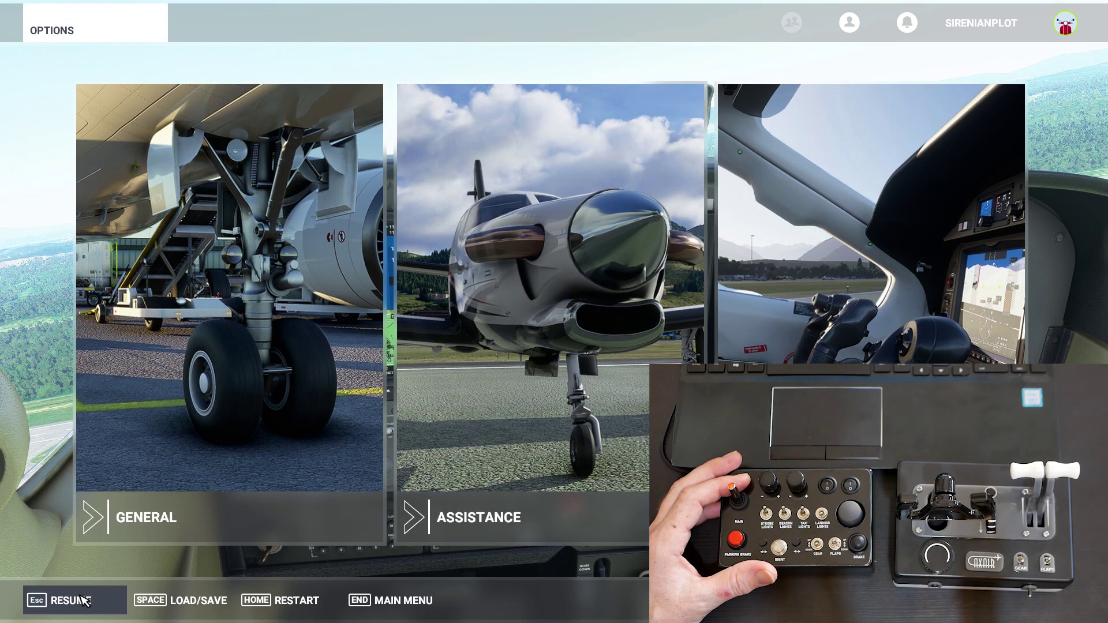
left_click(69, 600)
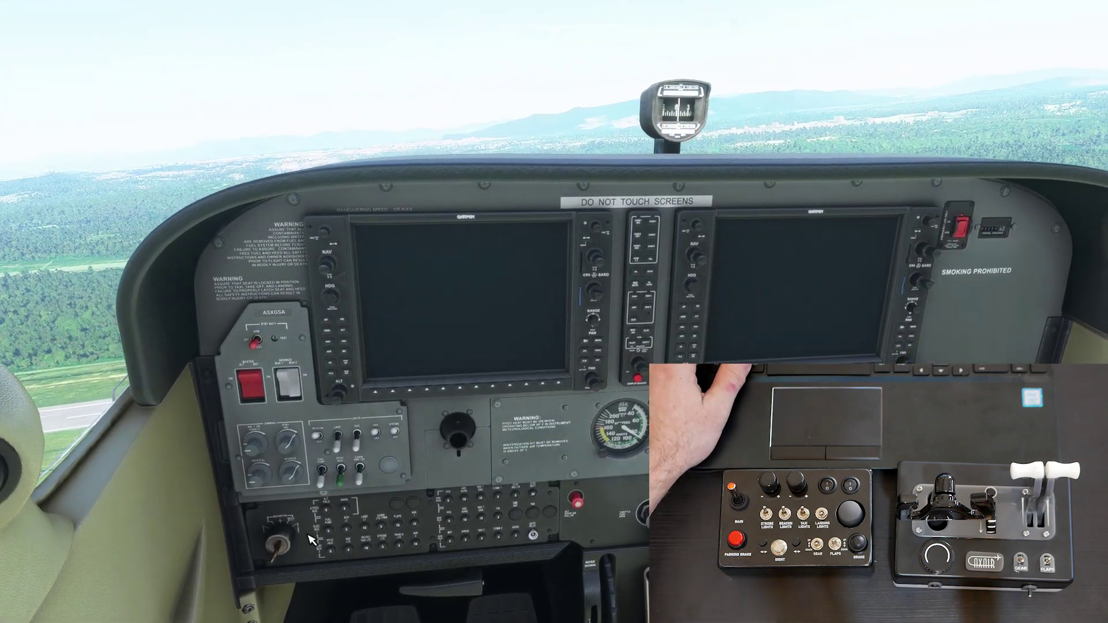
left_click(250, 394)
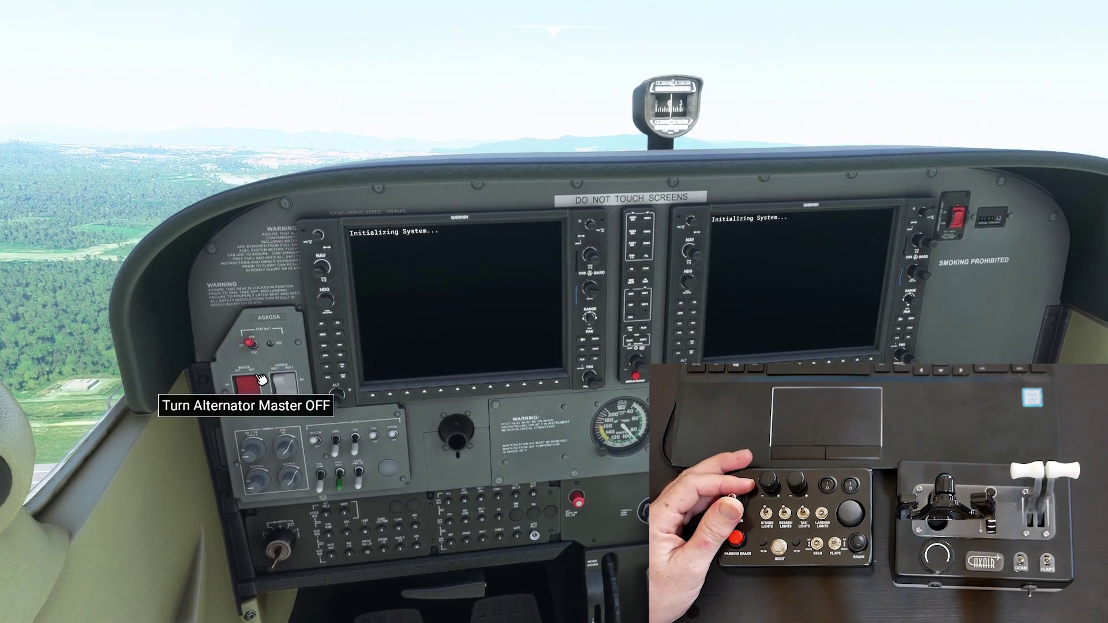
Check the master switch panel and G1000 startup, then reopen the Controls settings.
scroll(227, 438, "up", 5)
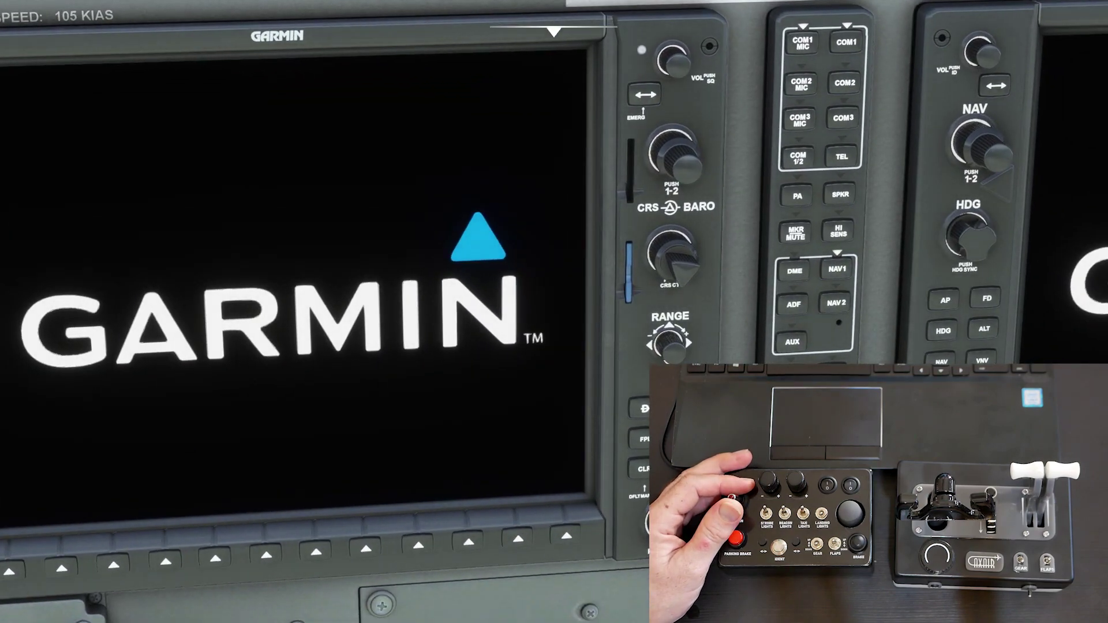
key("alt+2")
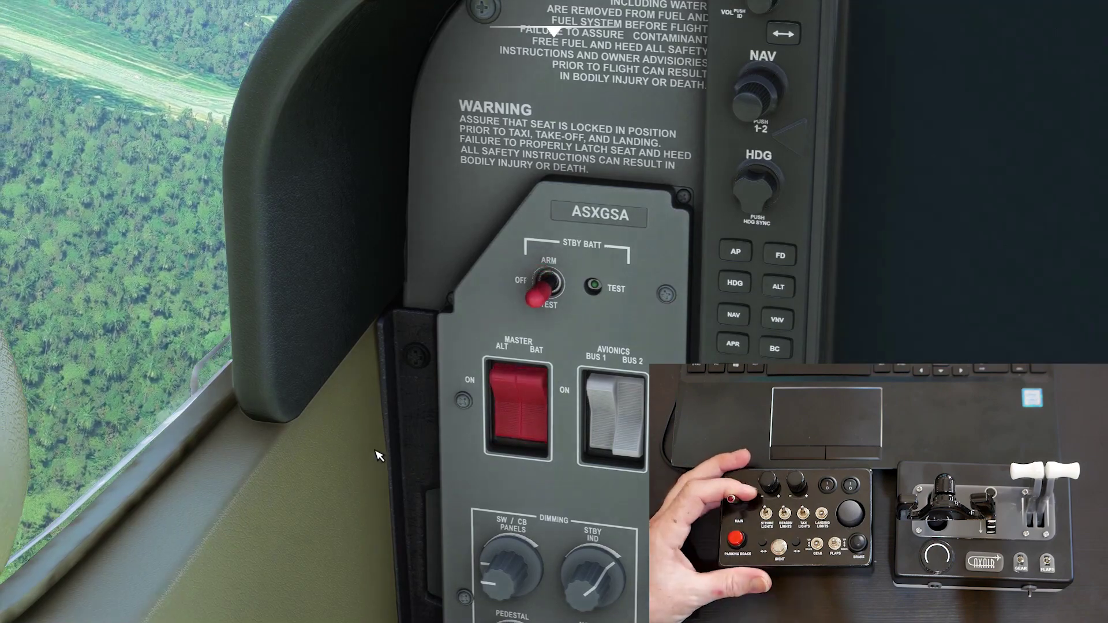
key("alt+1")
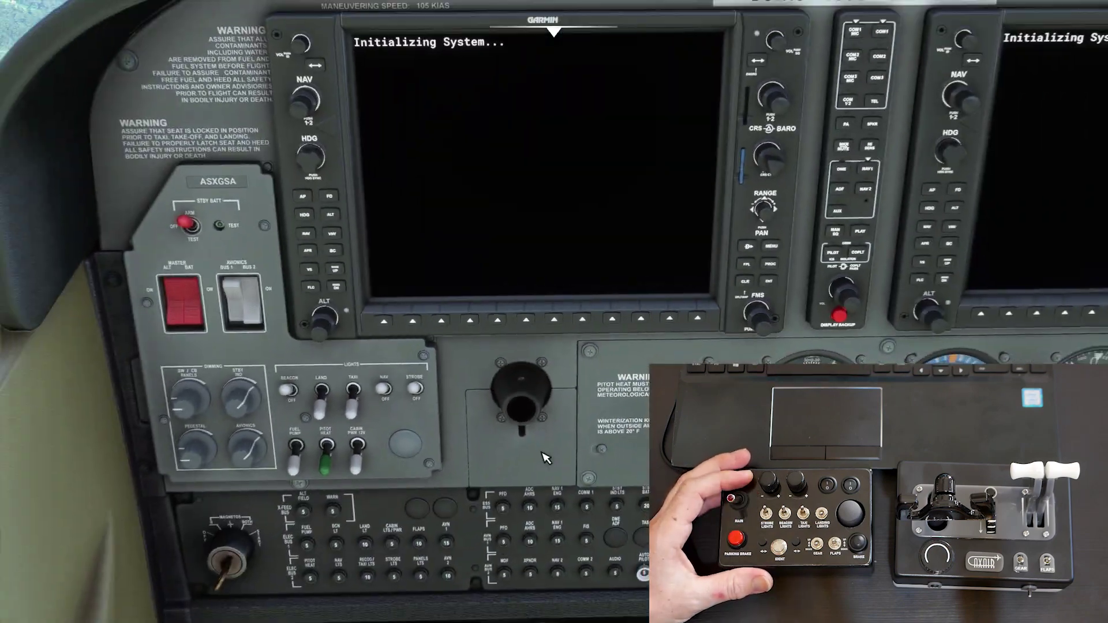
key("ctrl+space")
key("Escape")
left_click(816, 248)
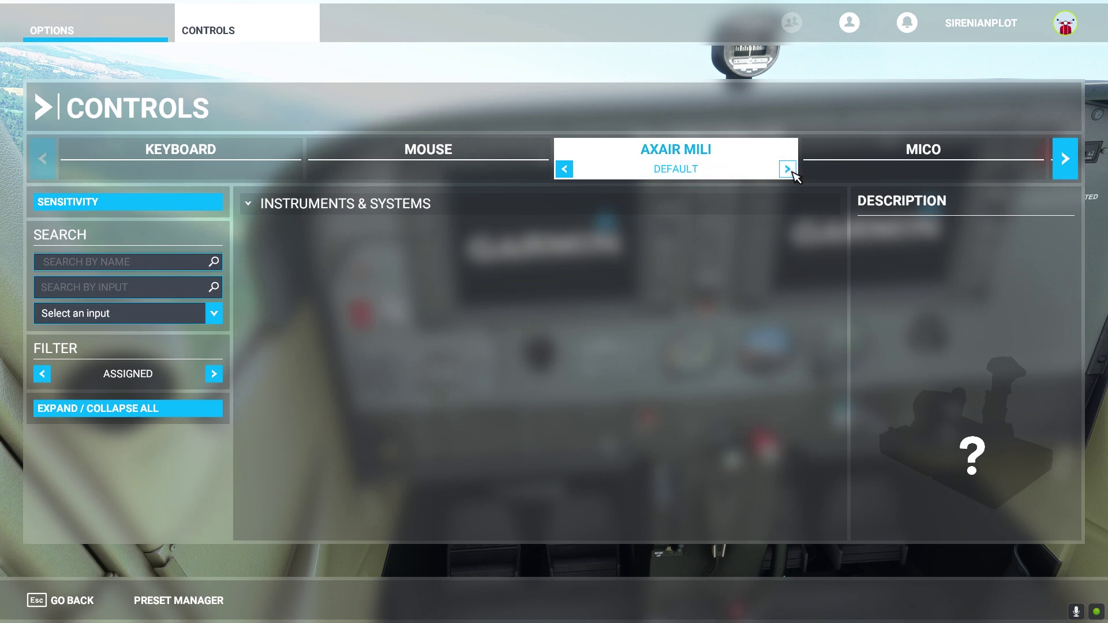
Select AXAIR MILI PROFILE 3 and filter the controls list by 'com1'.
left_click(788, 169)
left_click(788, 169)
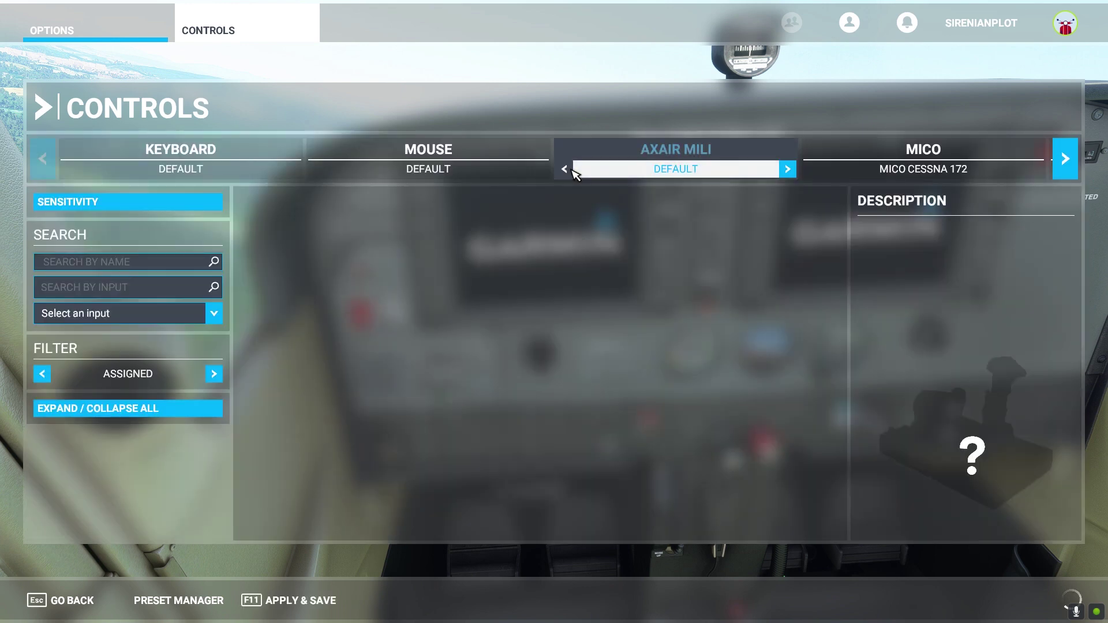
left_click(572, 170)
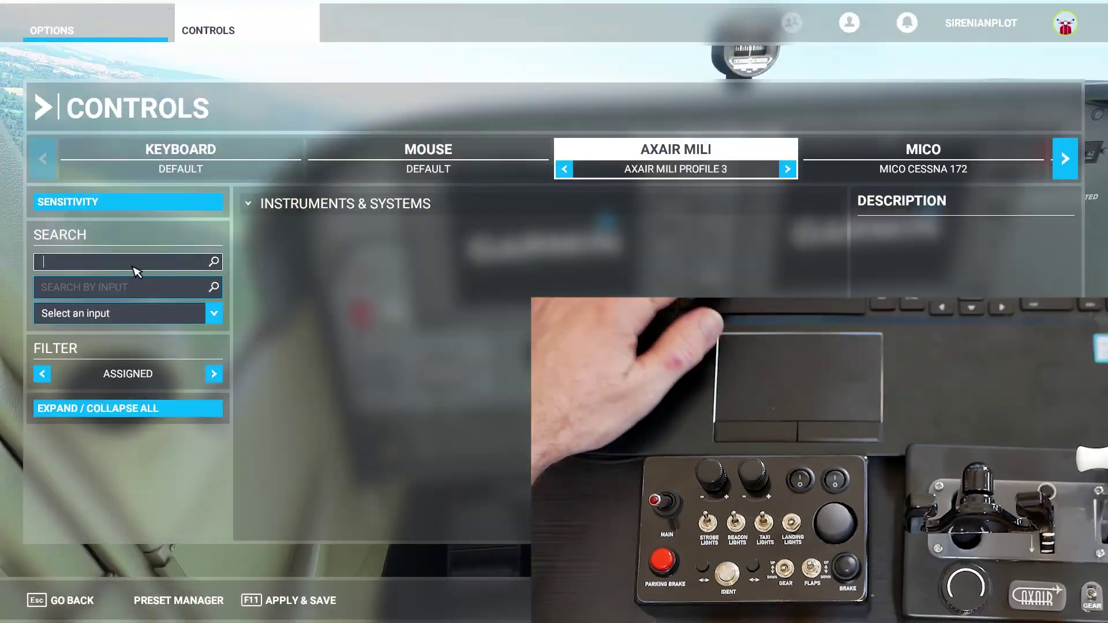
type("com")
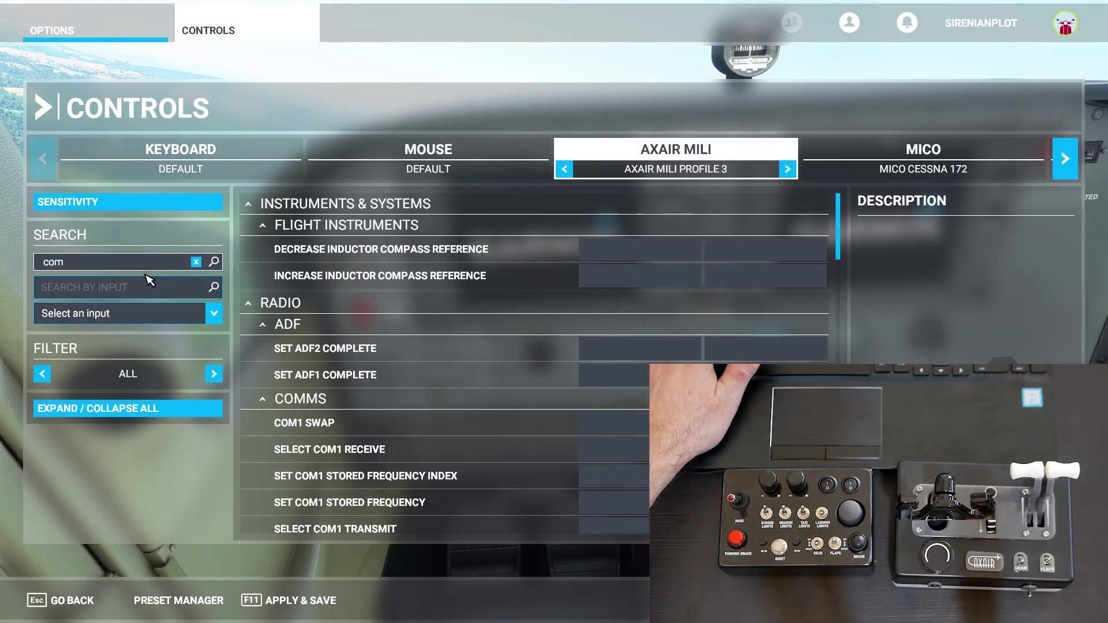
type("1")
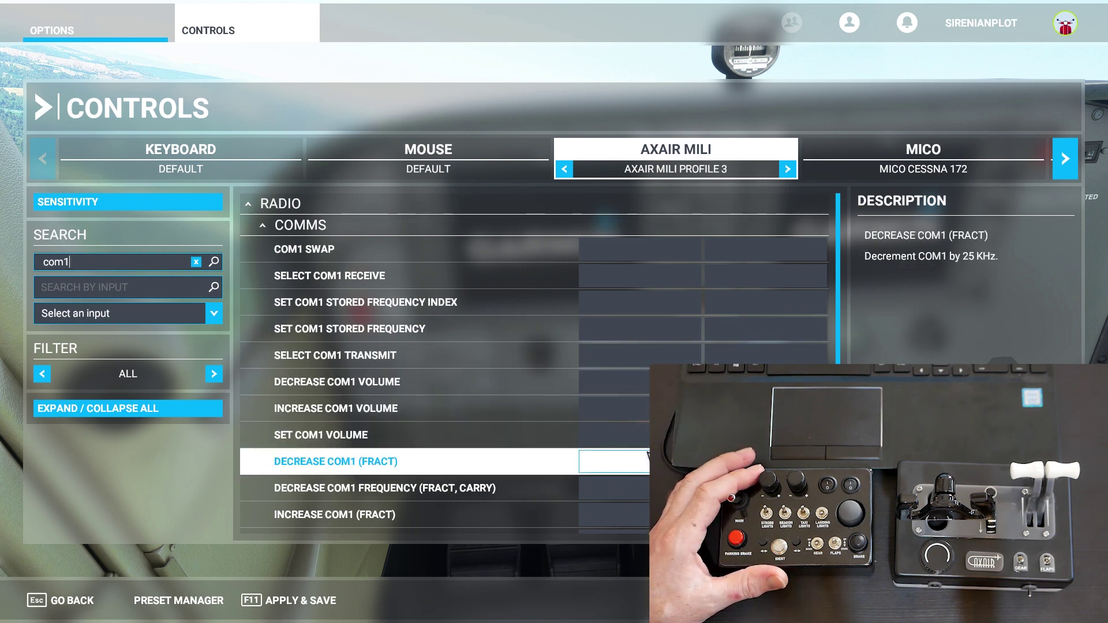
scroll(647, 456, "down", 5)
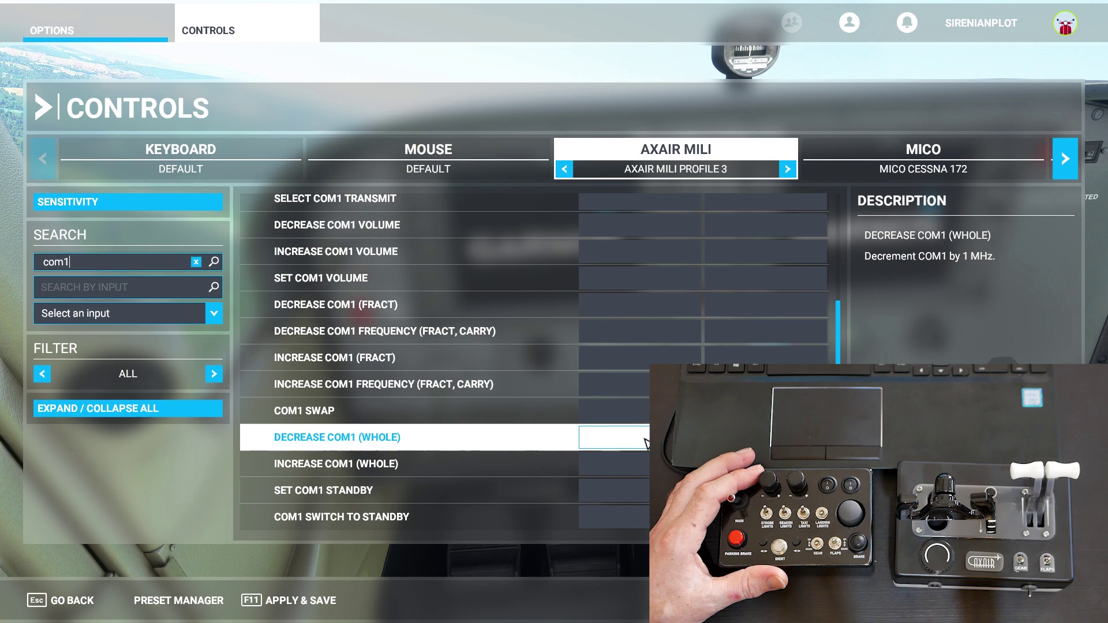
Bind DECREASE COM1 (WHOLE) to button 2 and INCREASE COM1 (WHOLE) to button 1.
left_click(646, 441)
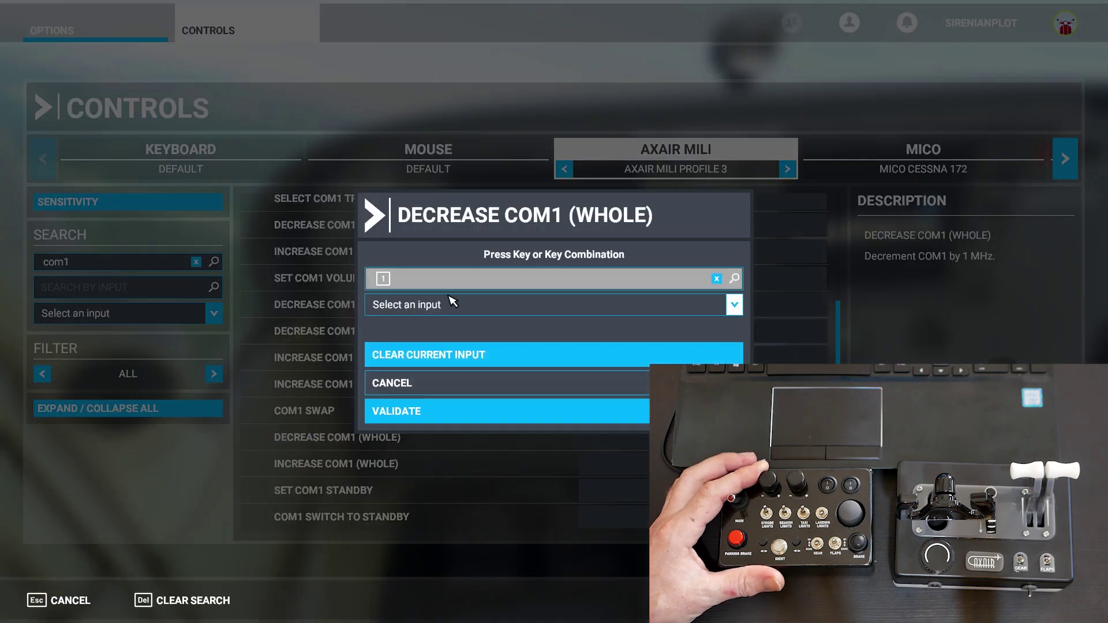
left_click(452, 413)
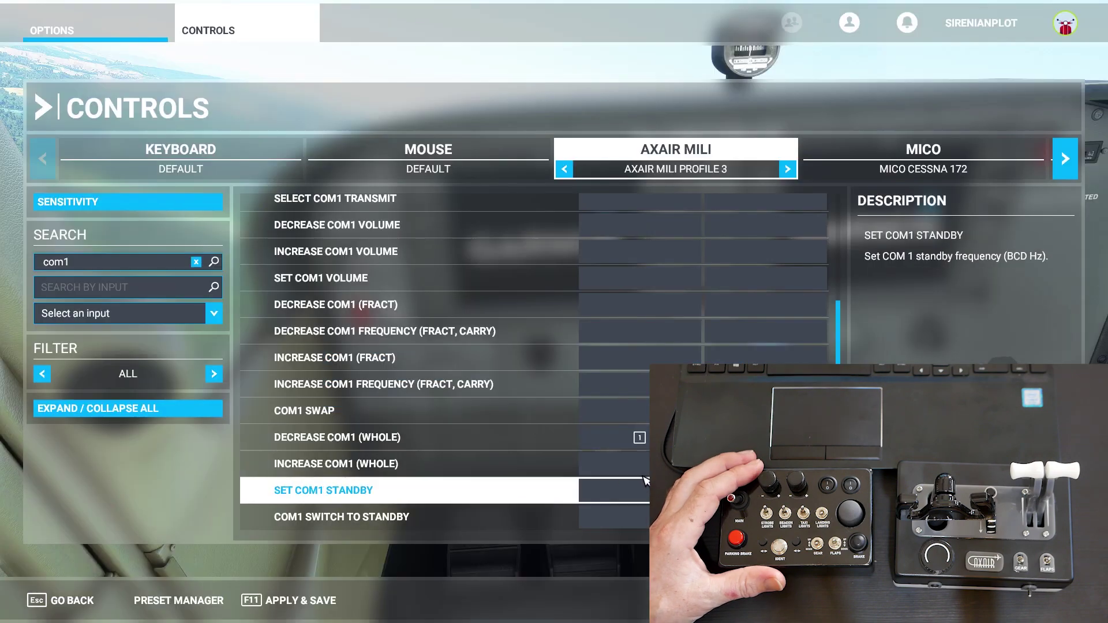
left_click(634, 441)
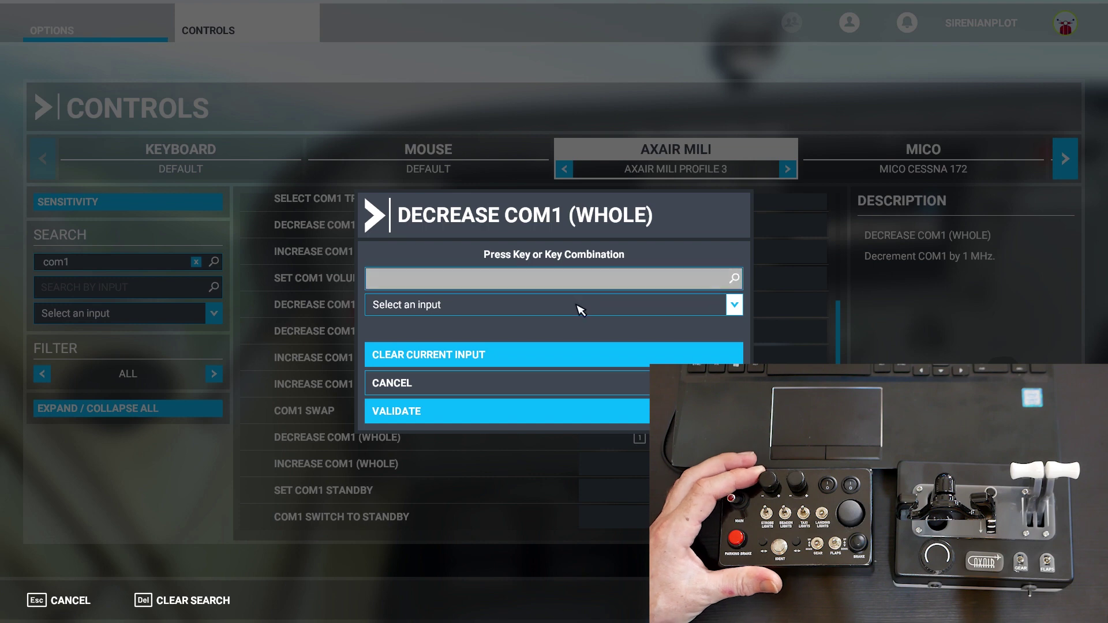
left_click(532, 413)
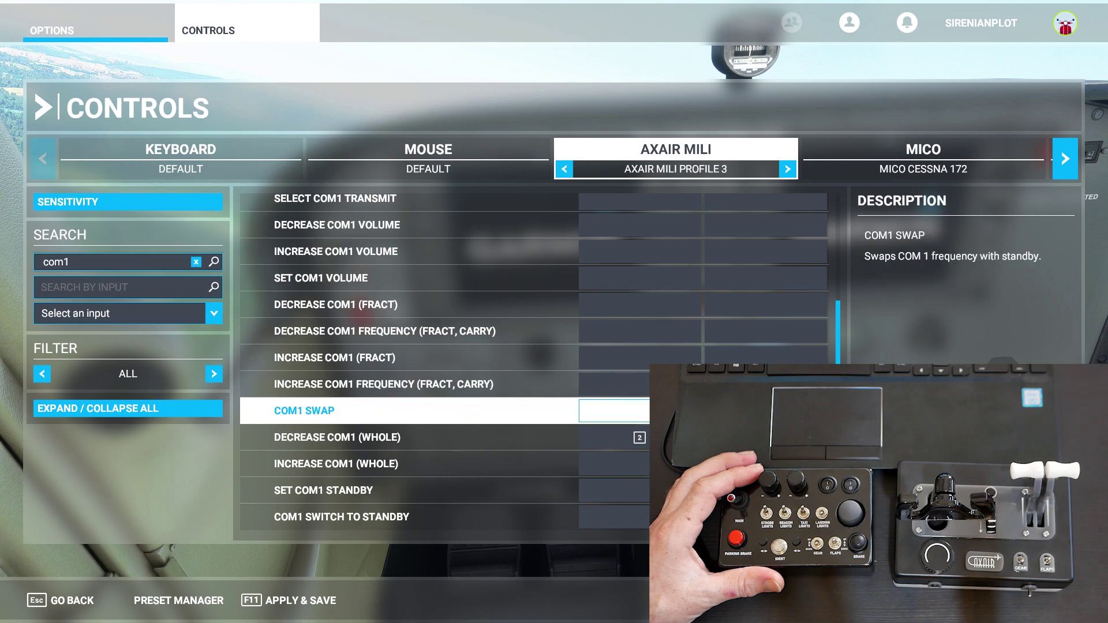
left_click(614, 464)
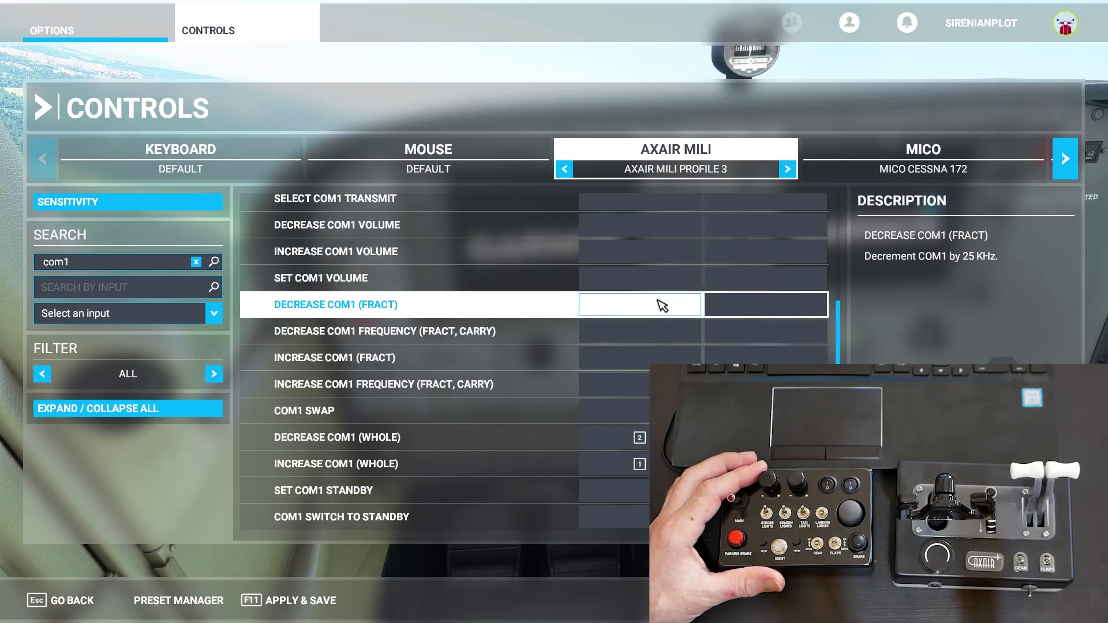
Bind DECREASE COM1 (FRACT) to 5 + 2 and INCREASE COM1 (FRACT) to 5 + 1.
left_click(662, 306)
left_click(519, 286)
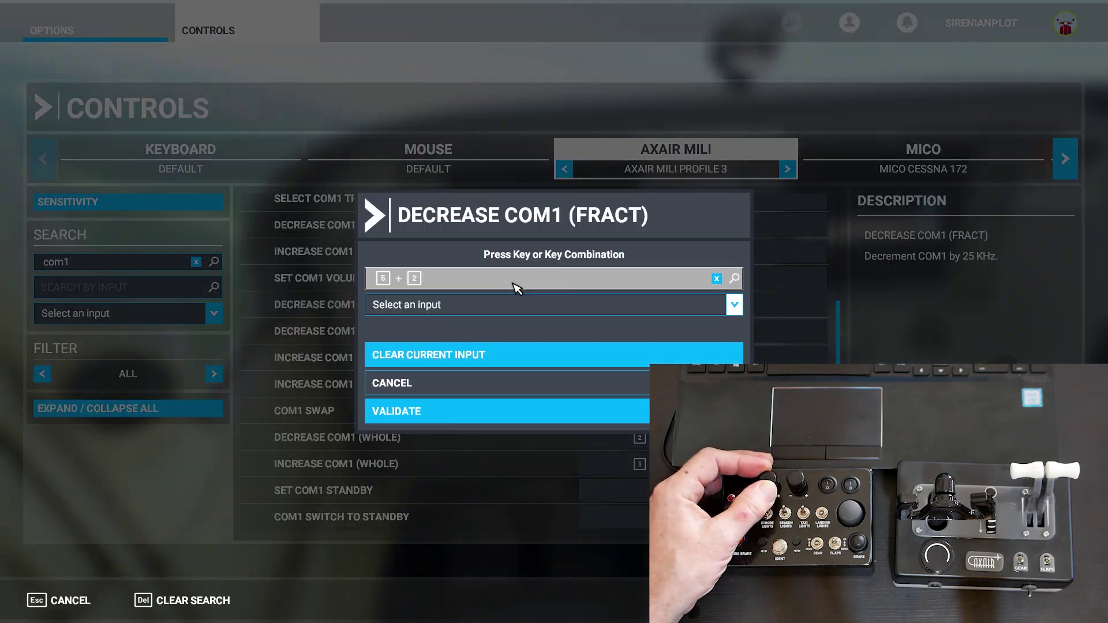
left_click(478, 423)
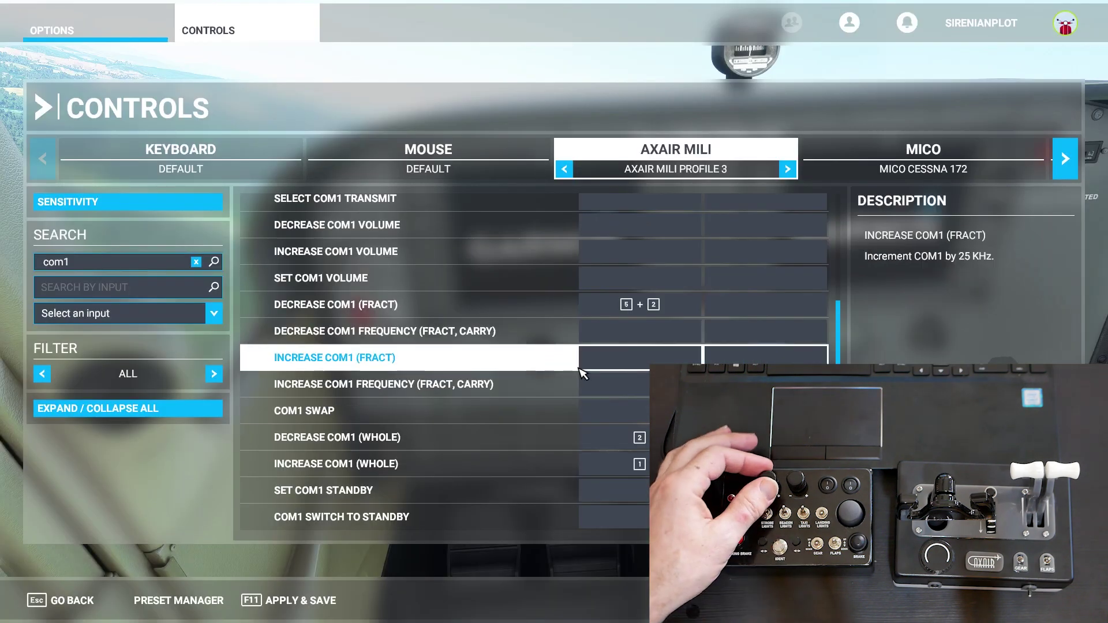
left_click(645, 361)
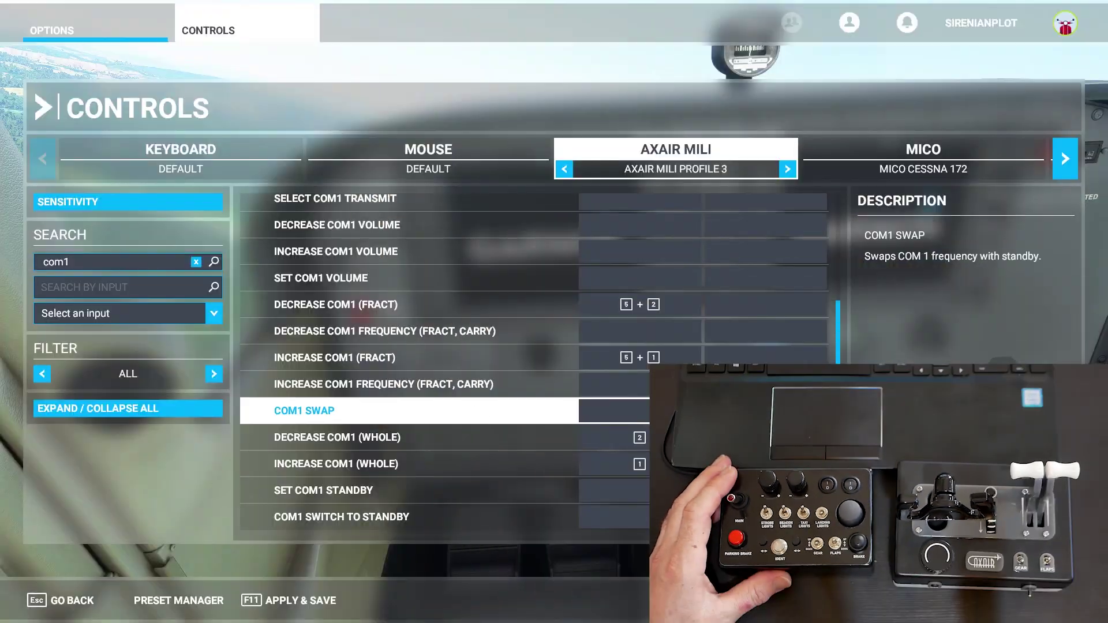
left_click(72, 601)
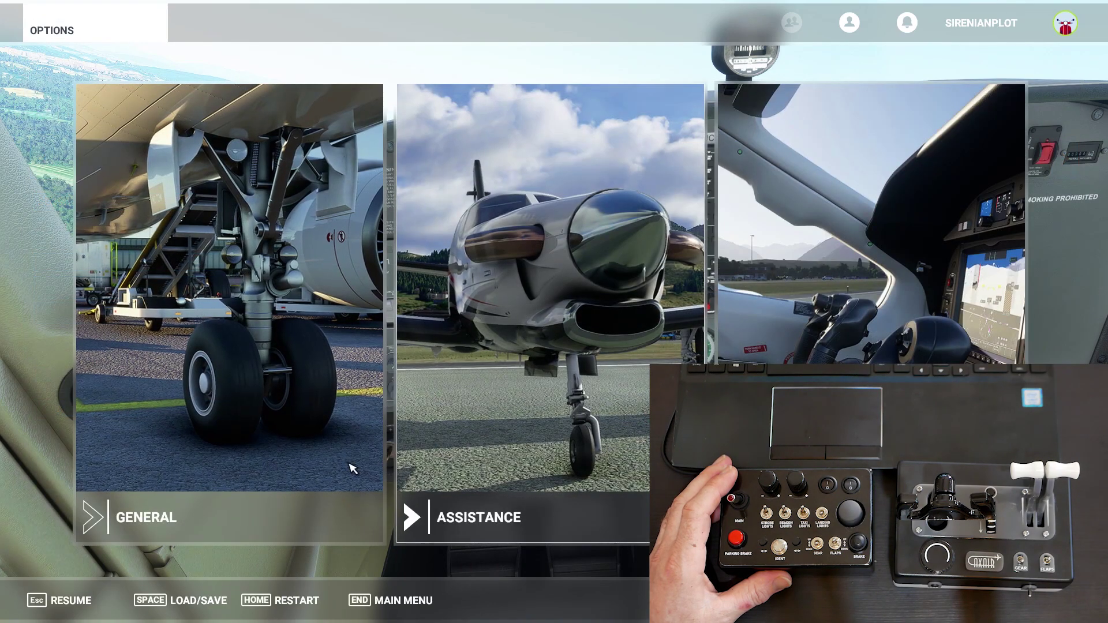
In the cockpit, tune COM1 standby to 126.865 with the panel knobs, then reopen Controls.
left_click(69, 600)
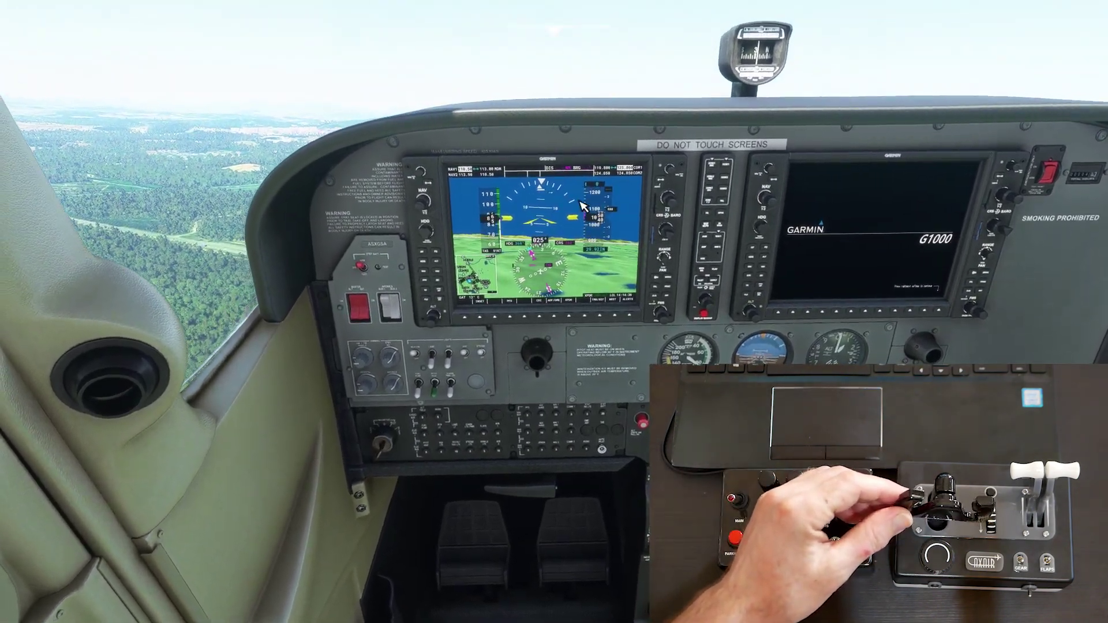
scroll(582, 205, "up", 5)
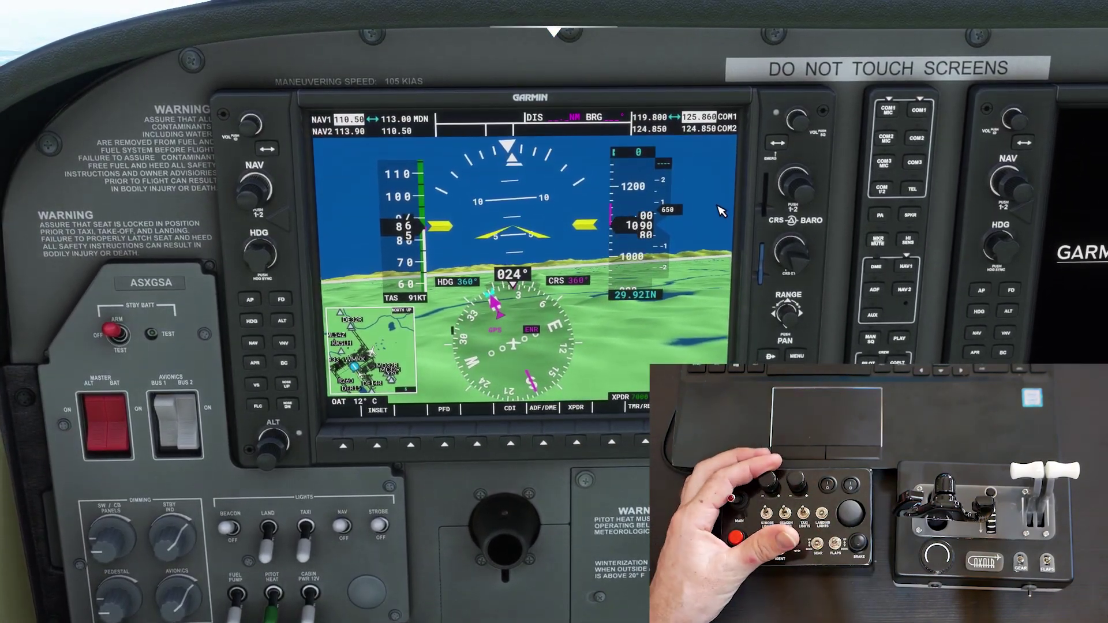
scroll(716, 120, "up", 6)
scroll(611, 202, "up", 2)
scroll(623, 223, "down", 6)
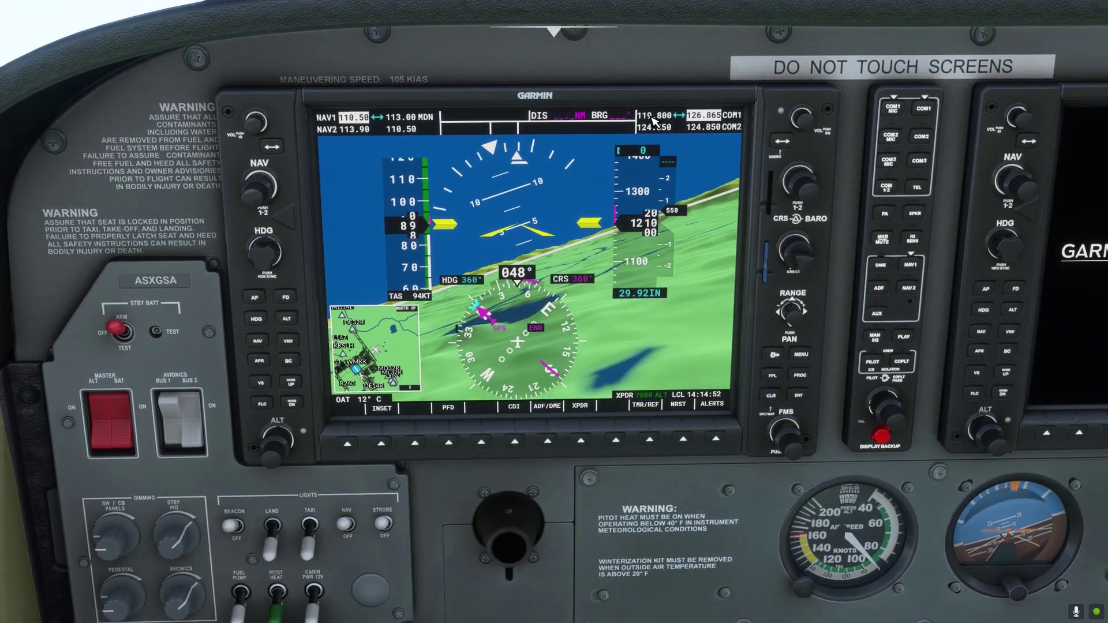
key("Escape")
left_click(866, 317)
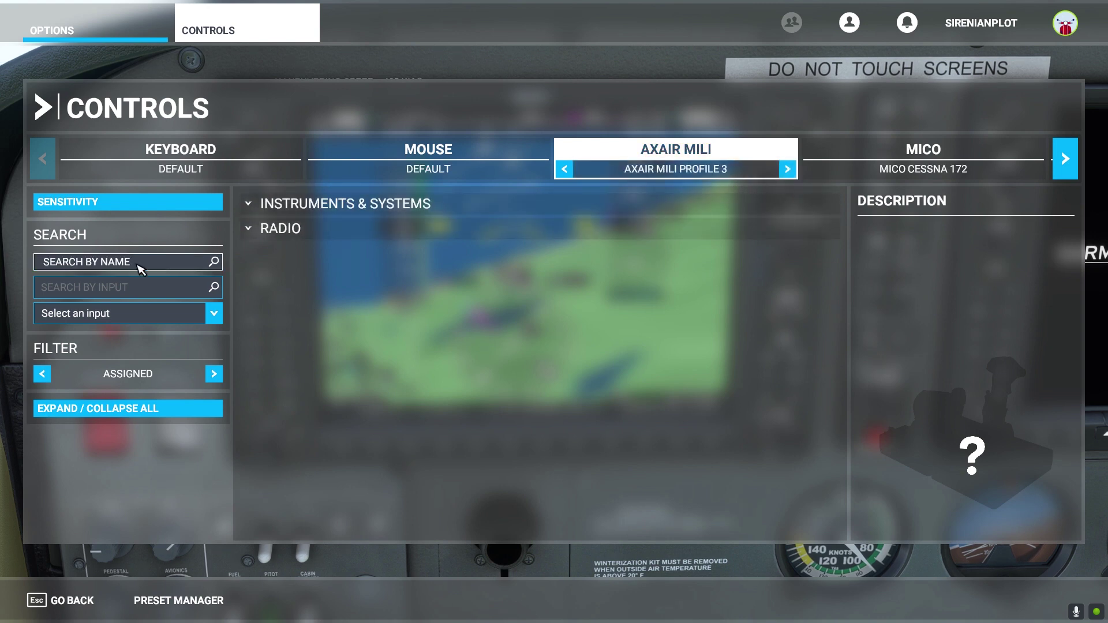
Bind COM1 SWAP to button 24 and resume the flight.
type("swap")
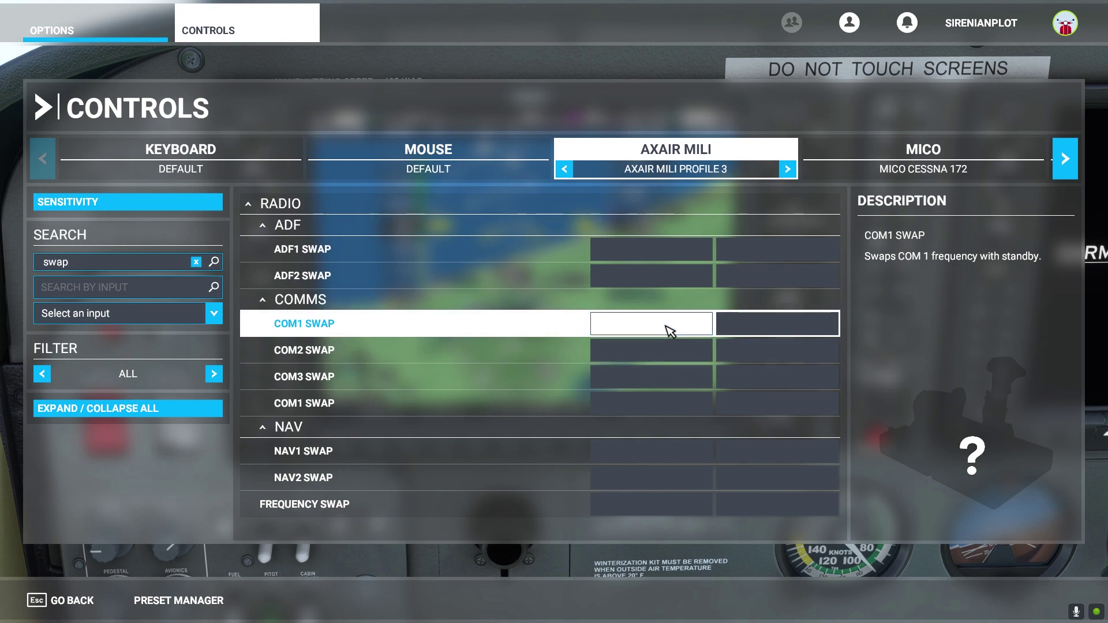
left_click(669, 331)
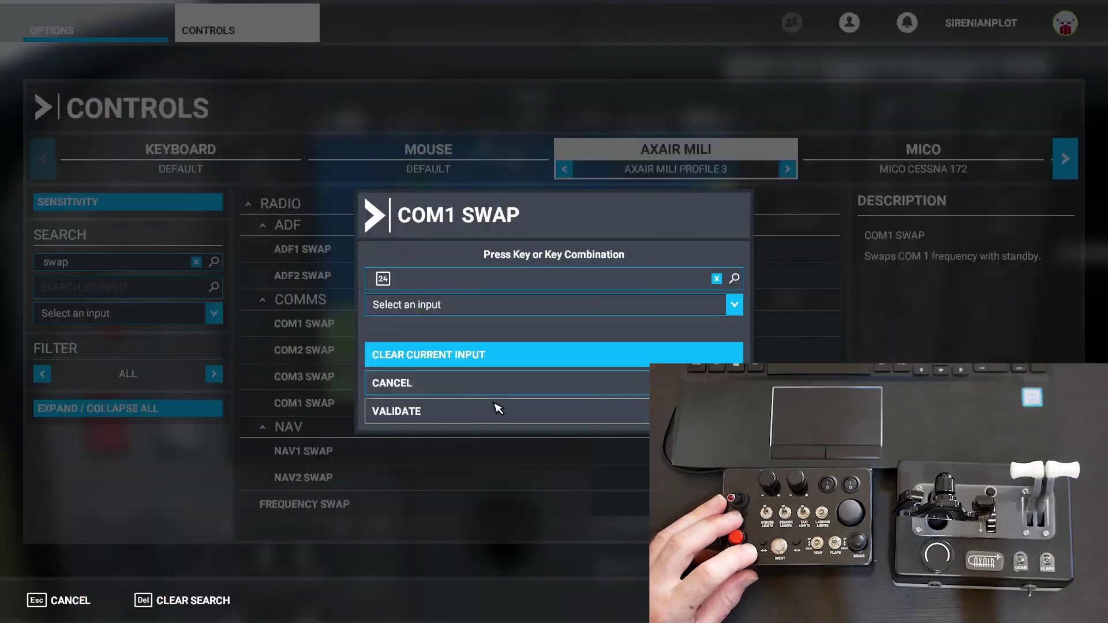
left_click(498, 409)
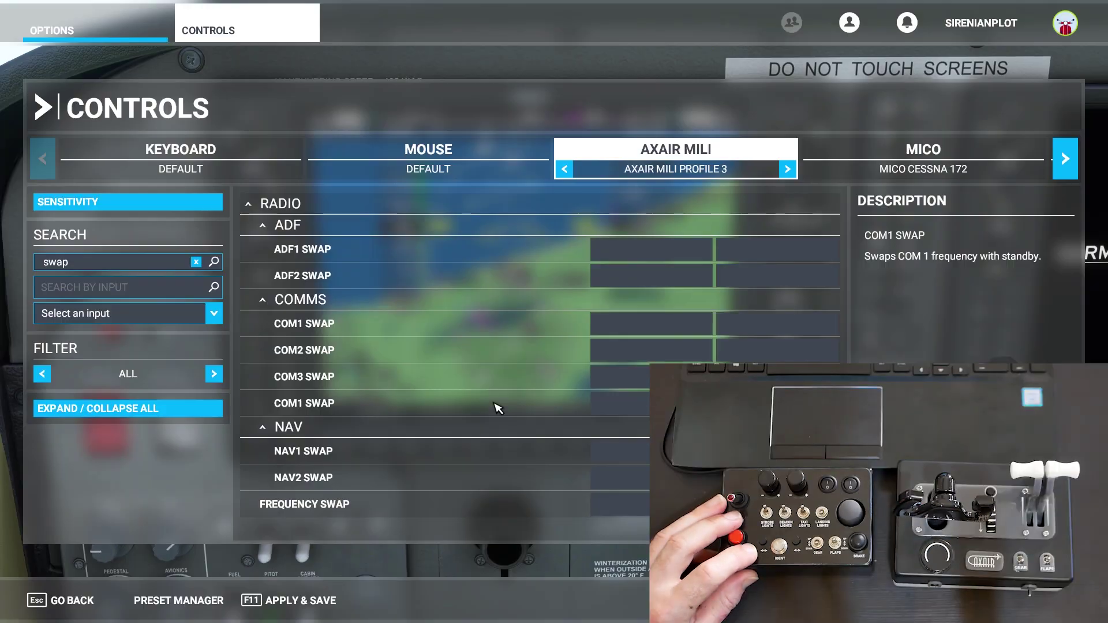
left_click(79, 607)
left_click(79, 608)
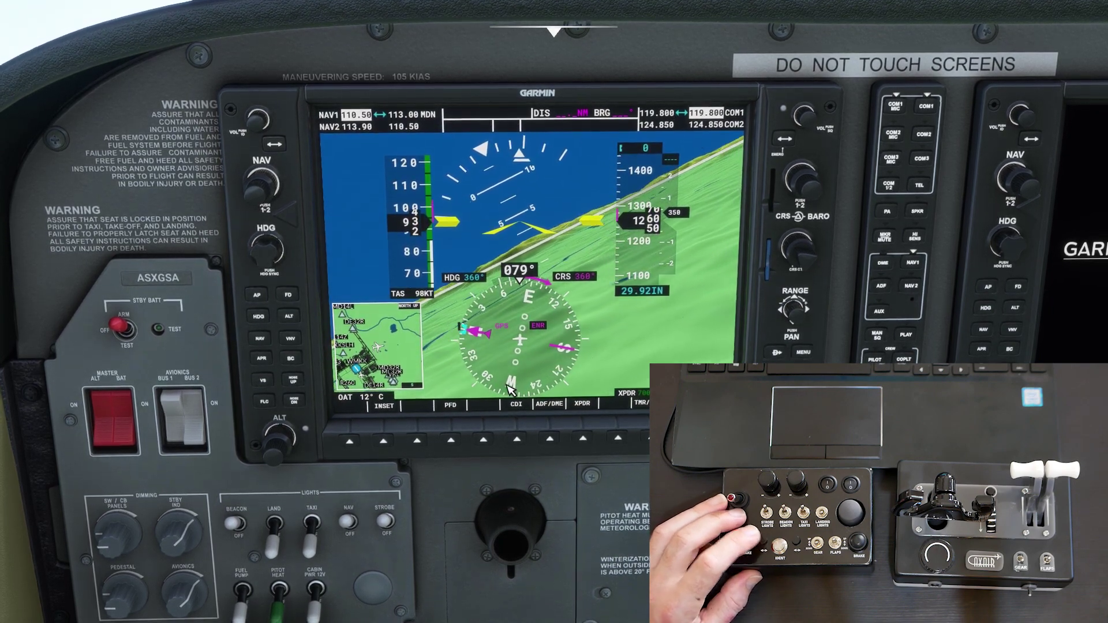
After testing the COM1 swap, reopen the Controls settings from the Options menu.
key("Escape")
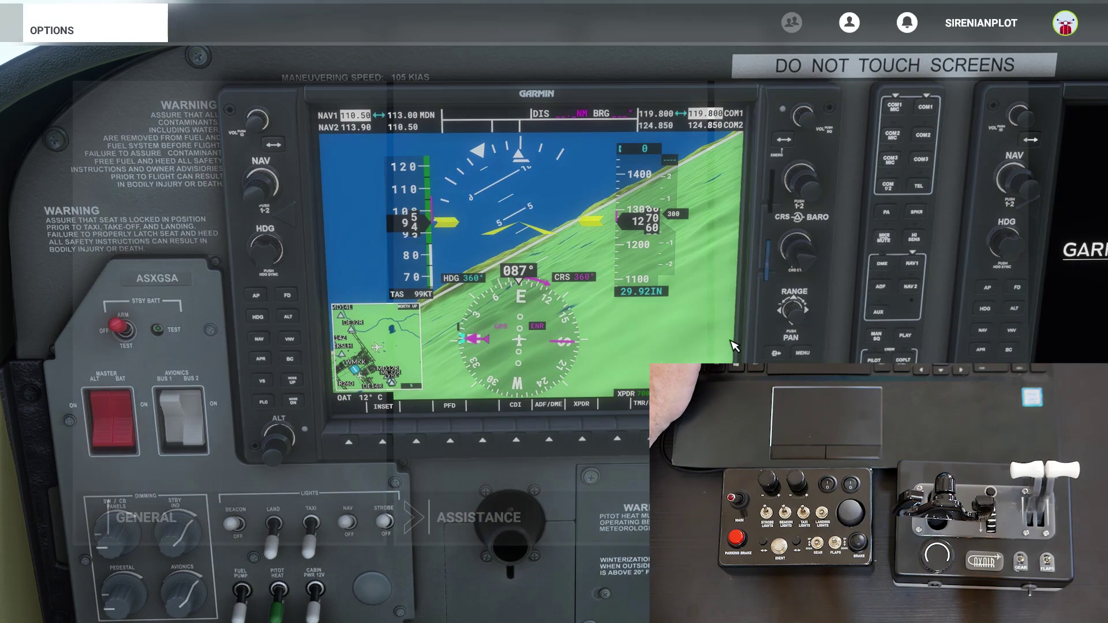
left_click(814, 327)
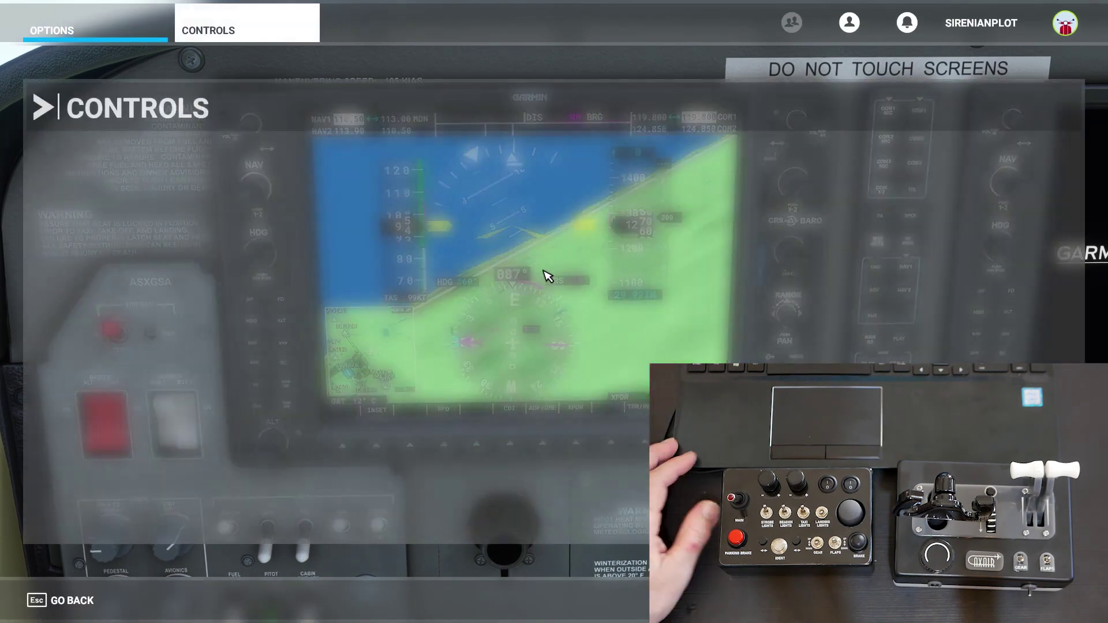